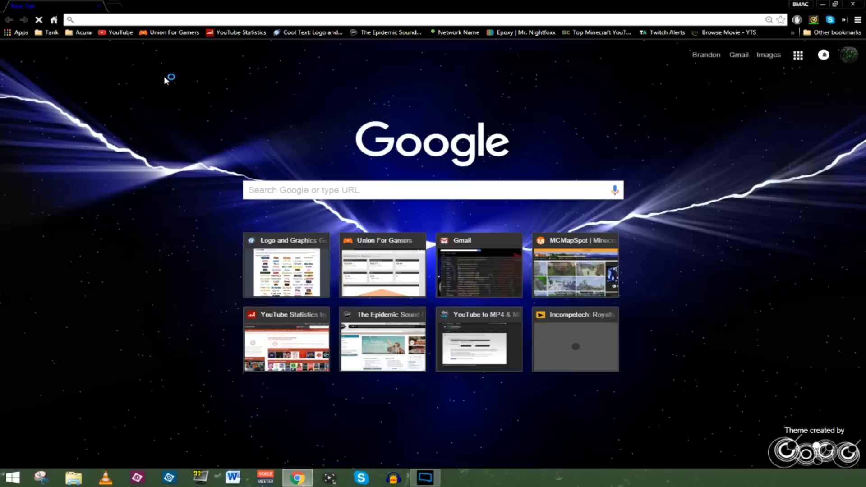
pyautogui.write('mcmapspot.com')
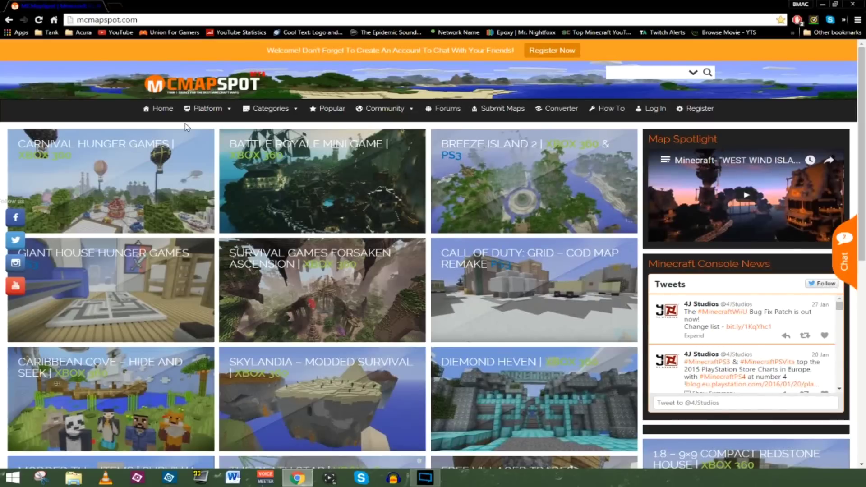
# Step: Use the Platform menu on the home page to open the Xbox 360 maps category
pyautogui.click(207, 112)
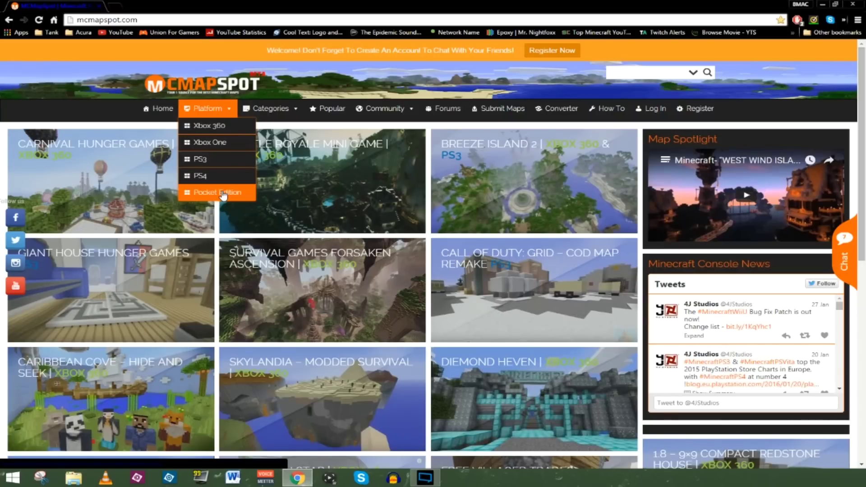
pyautogui.click(214, 129)
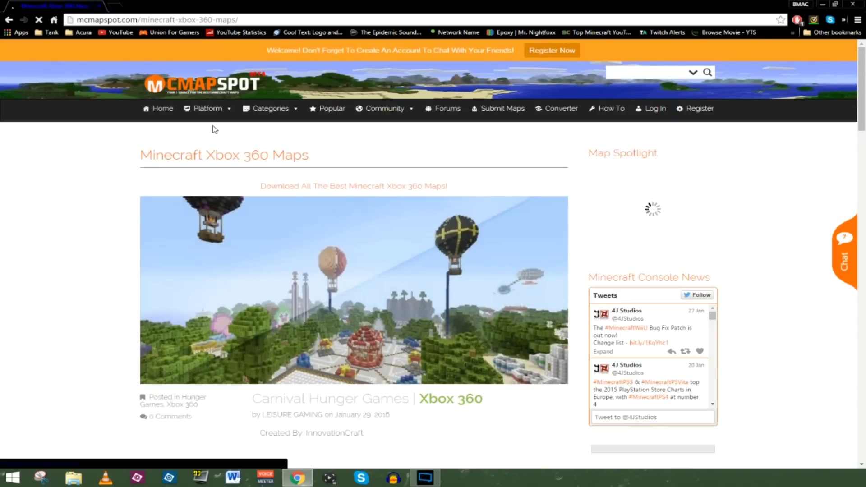
pyautogui.scroll(-4, 212, 129)
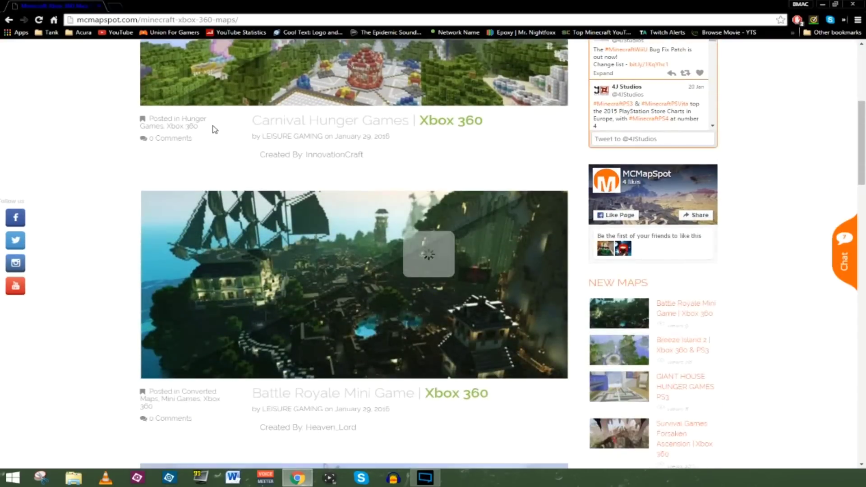
pyautogui.scroll(-4, 213, 129)
pyautogui.scroll(-4, 212, 129)
pyautogui.scroll(-2, 212, 129)
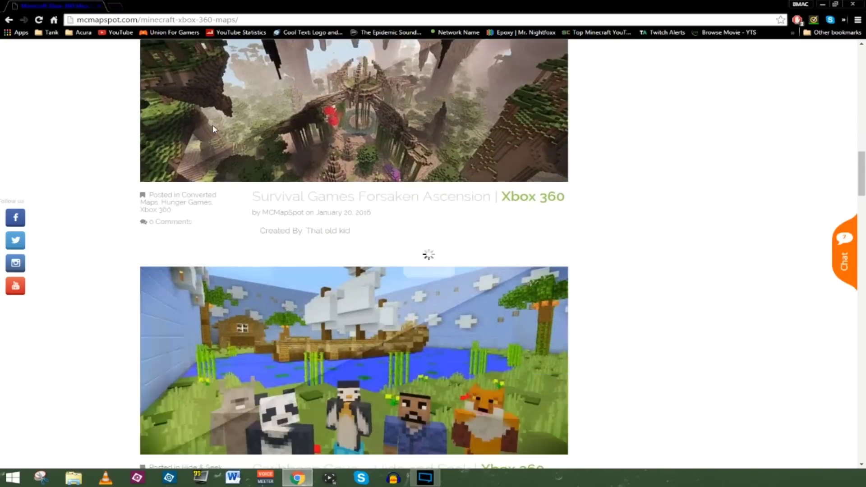
pyautogui.scroll(-4, 213, 128)
pyautogui.scroll(-4, 212, 129)
pyautogui.scroll(-3, 212, 129)
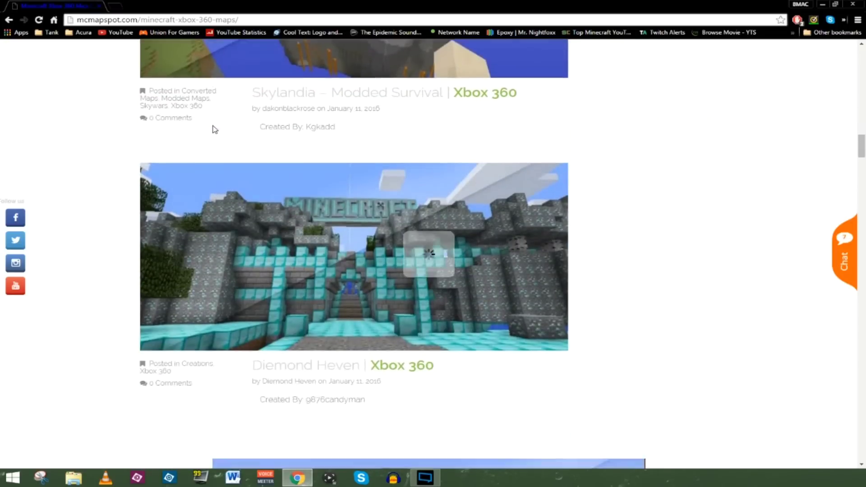
pyautogui.scroll(-1, 213, 128)
pyautogui.scroll(-3, 213, 128)
pyautogui.scroll(-2, 212, 131)
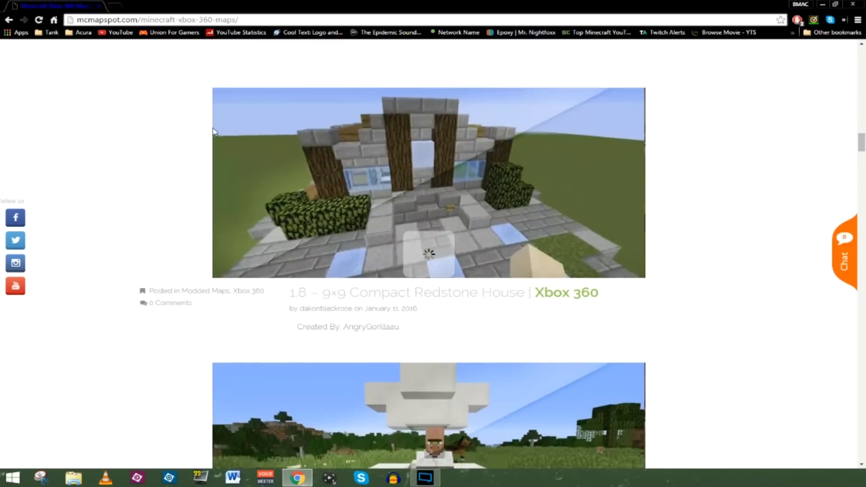
pyautogui.scroll(-2, 213, 131)
pyautogui.scroll(-2, 213, 131)
pyautogui.scroll(-3, 212, 131)
pyautogui.scroll(-1, 213, 131)
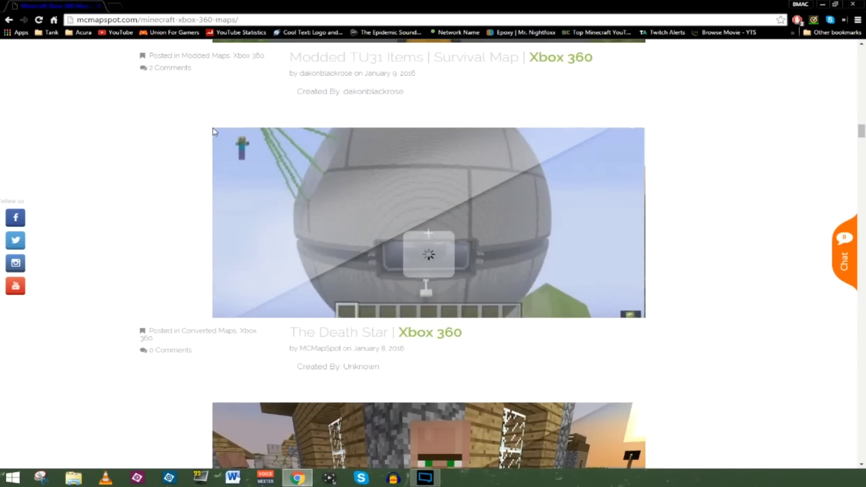
pyautogui.scroll(-1, 213, 131)
pyautogui.scroll(-2, 213, 131)
pyautogui.scroll(-4, 212, 132)
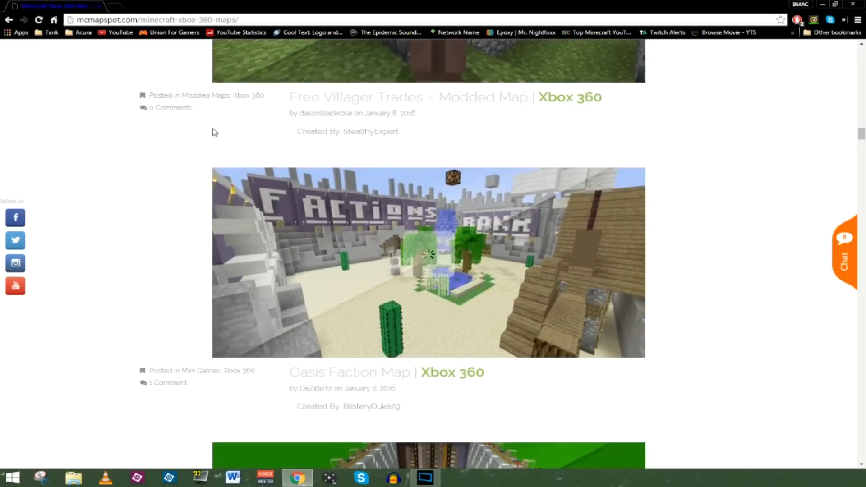
pyautogui.scroll(-3, 213, 131)
pyautogui.scroll(-2, 213, 131)
pyautogui.scroll(-1, 212, 131)
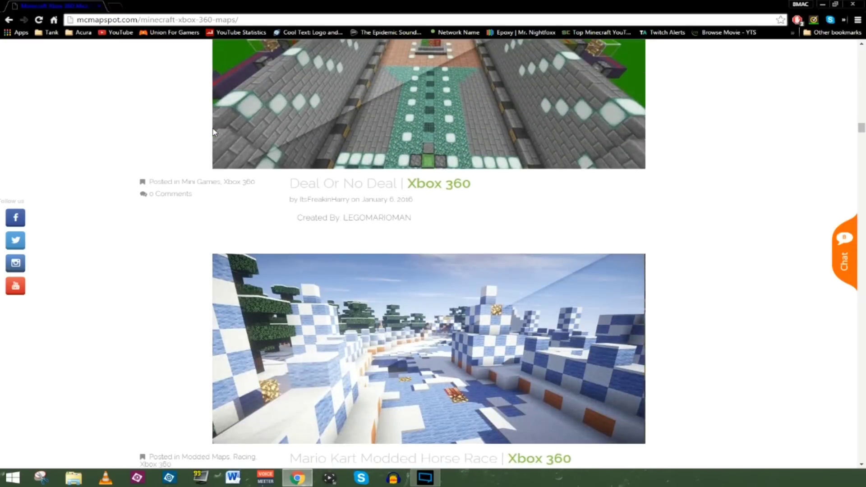
pyautogui.scroll(-3, 213, 131)
pyautogui.scroll(-3, 212, 131)
pyautogui.scroll(-2, 212, 132)
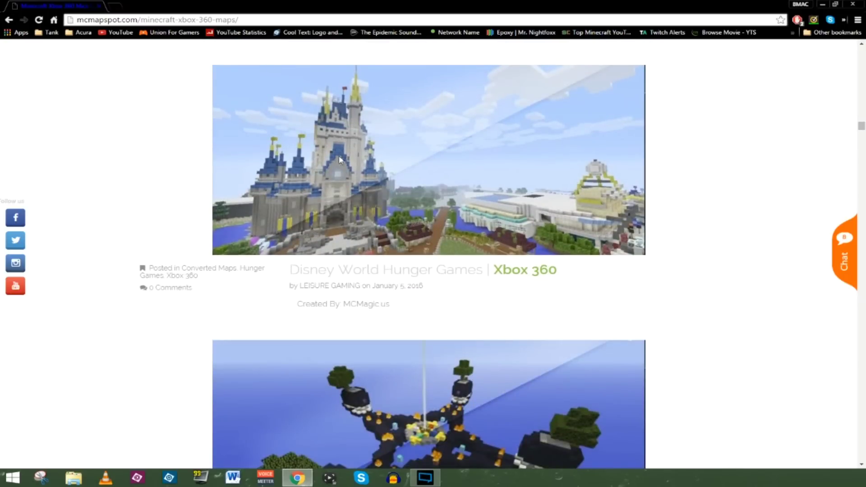
# Step: Open the Disney World Hunger Games map page from the Xbox 360 maps listing
pyautogui.click(364, 277)
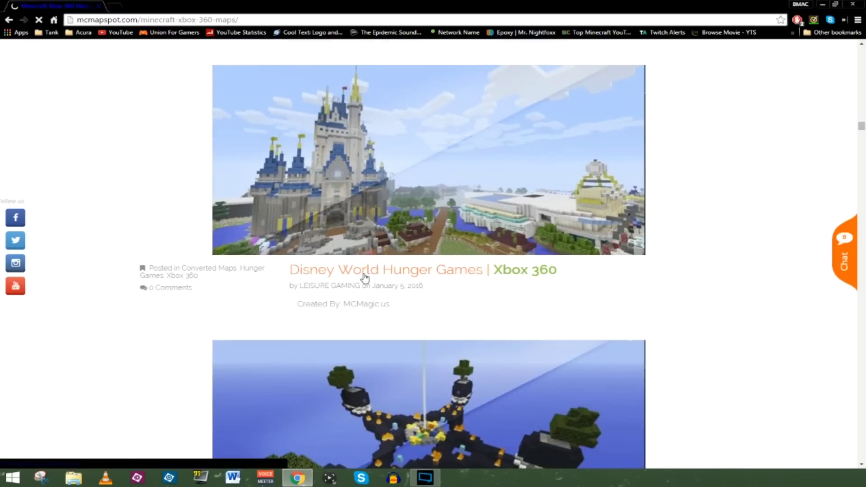
pyautogui.scroll(-2, 364, 277)
pyautogui.scroll(-2, 364, 278)
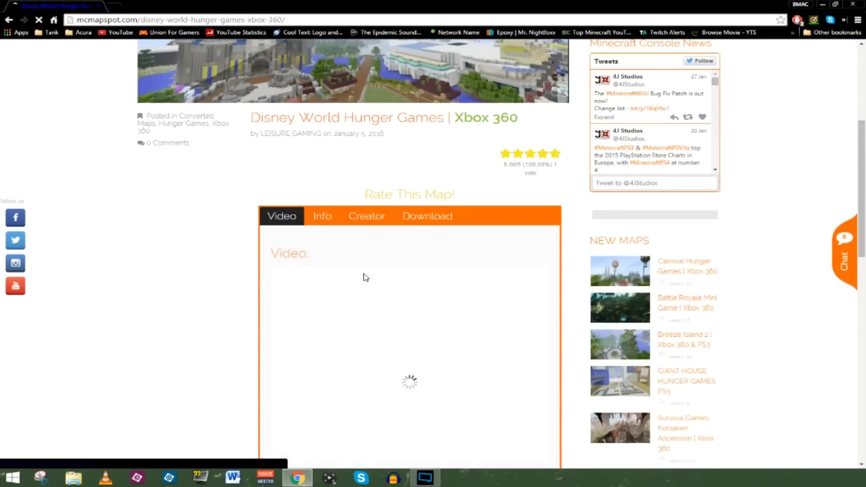
pyautogui.scroll(-2, 303, 305)
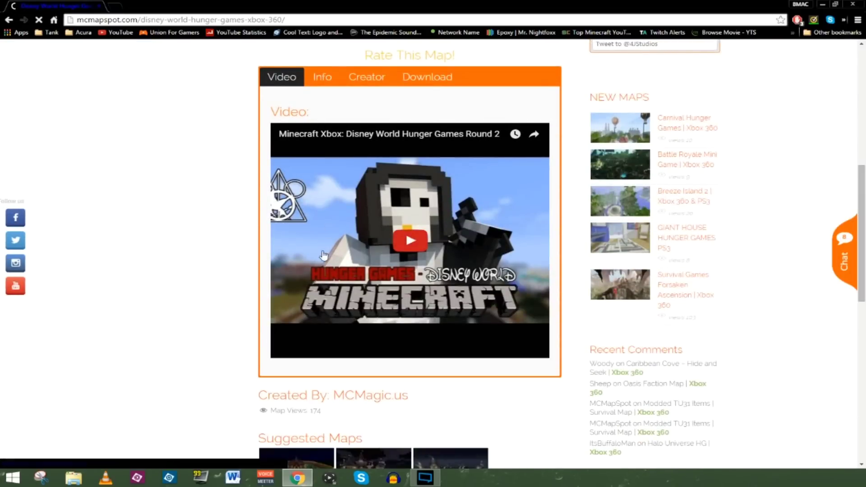
pyautogui.scroll(2, 324, 255)
# Step: View the Disney World Hunger Games Info and Creator tabs, then its Download tab
pyautogui.click(323, 217)
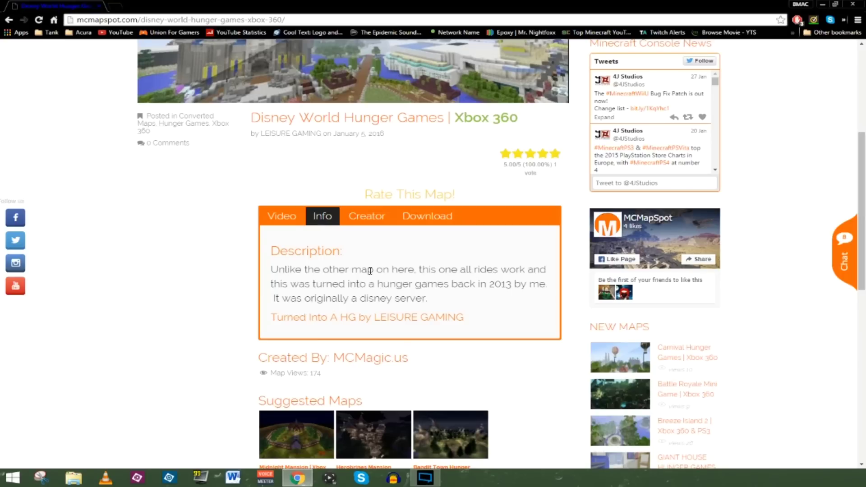
pyautogui.click(368, 221)
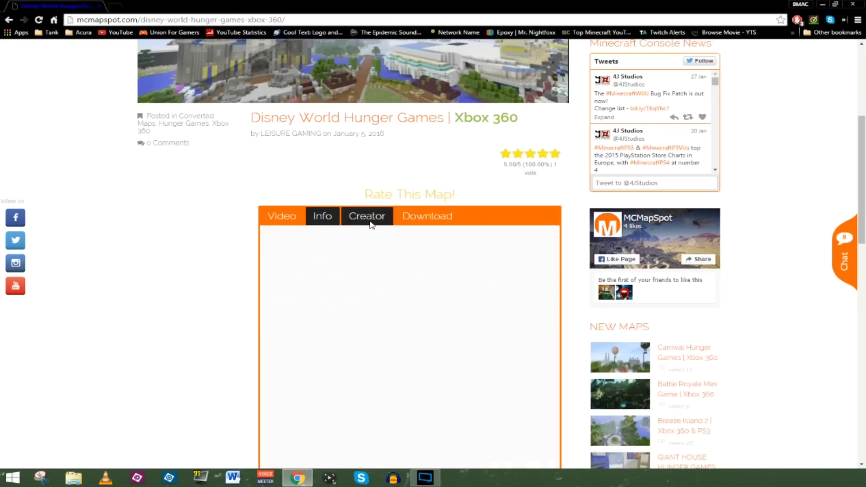
pyautogui.scroll(-1, 381, 311)
pyautogui.scroll(-3, 381, 311)
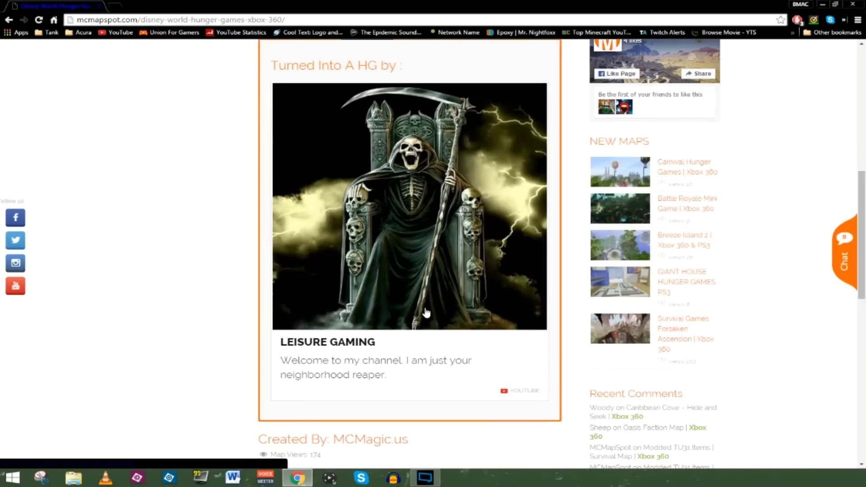
pyautogui.scroll(2, 425, 312)
pyautogui.click(426, 128)
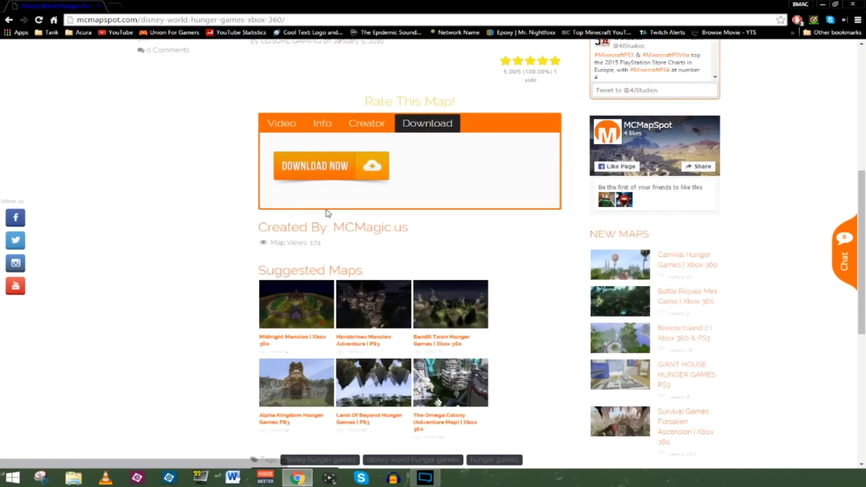
# Step: Download the 8.32 MB Disney World Hunger Games file from its MediaFire page
pyautogui.click(329, 166)
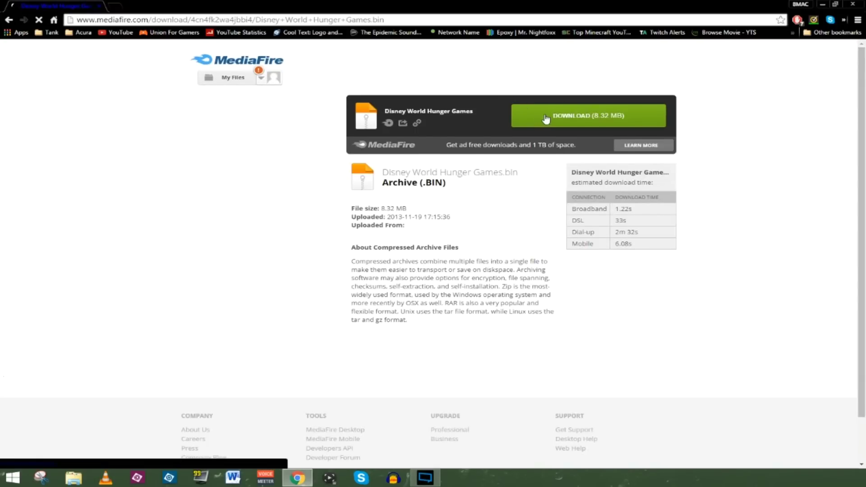
pyautogui.click(549, 120)
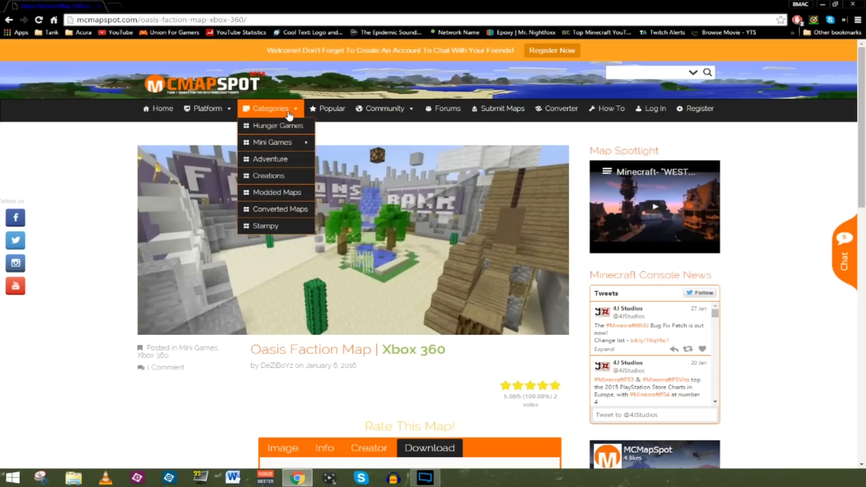
pyautogui.moveTo(269, 108)
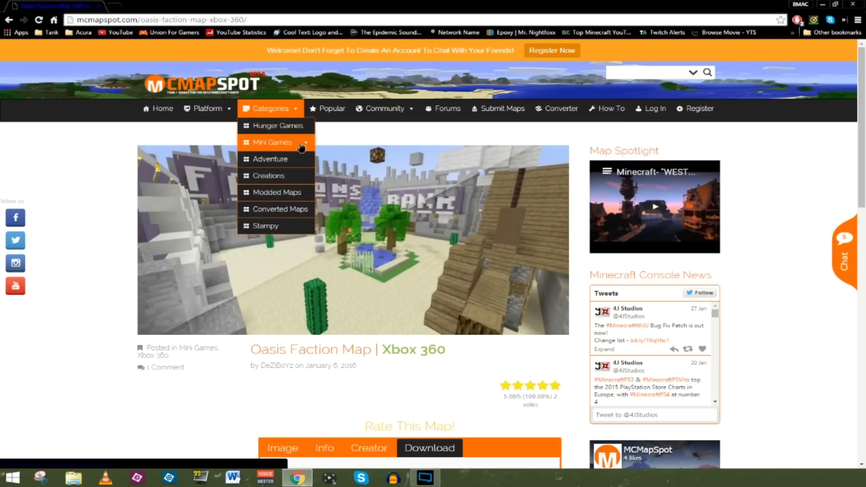
pyautogui.moveTo(272, 142)
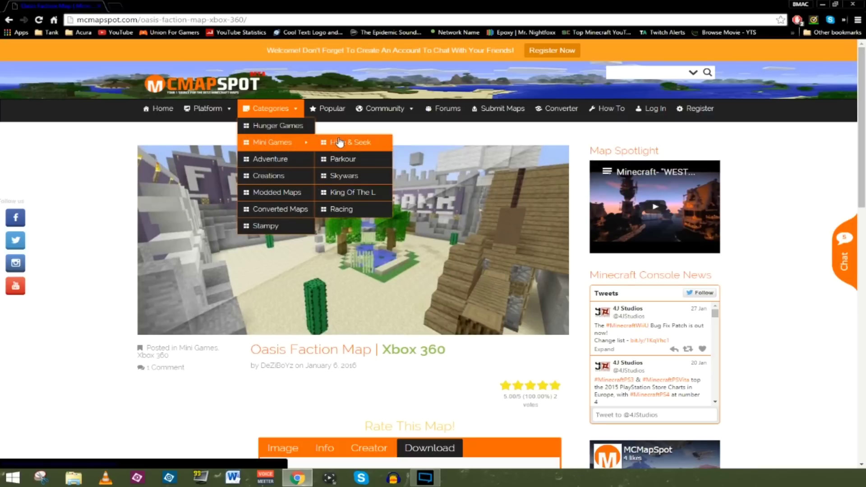
# Step: View the Hide & Seek maps category, then go back to the Home page
pyautogui.click(339, 142)
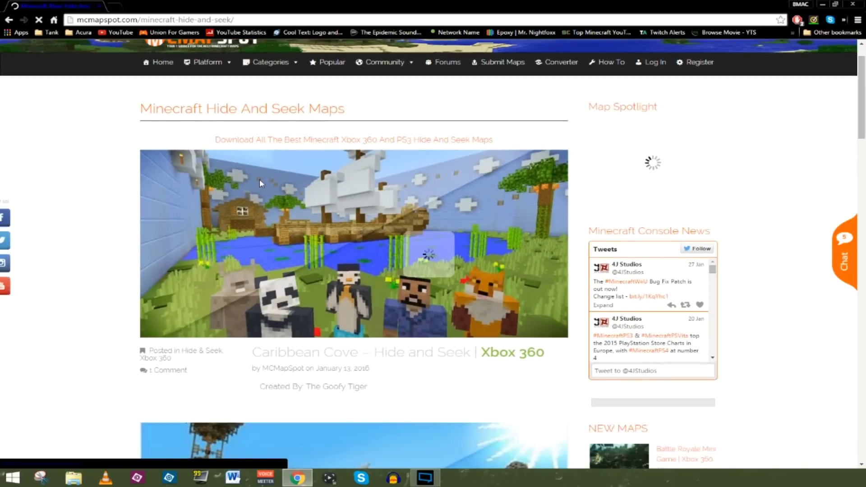
pyautogui.click(155, 109)
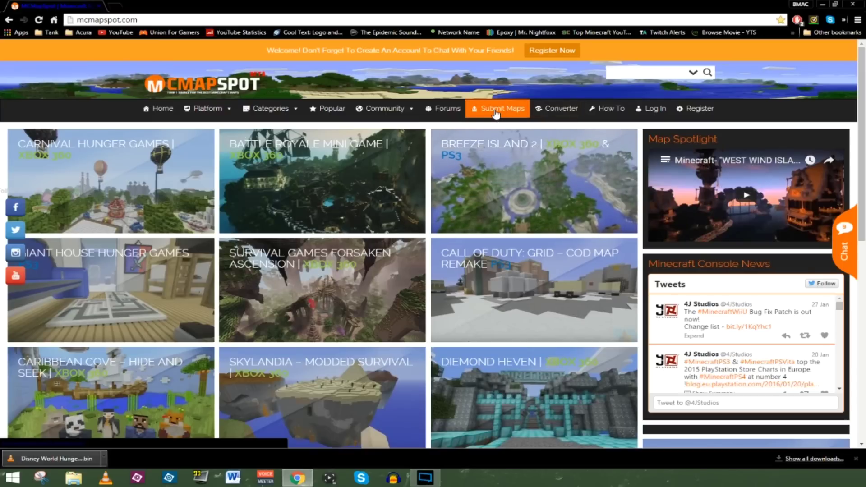
# Step: Open the Submit Maps form asking for name, email, map title and description
pyautogui.click(496, 114)
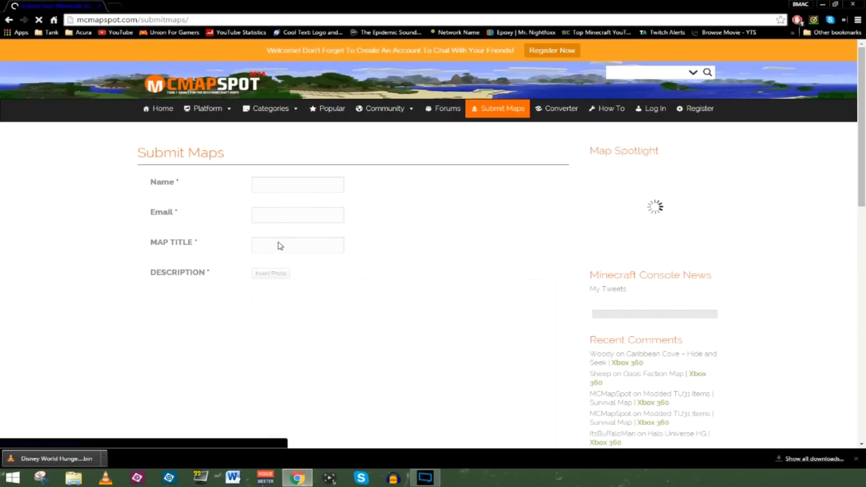
pyautogui.scroll(-1, 277, 246)
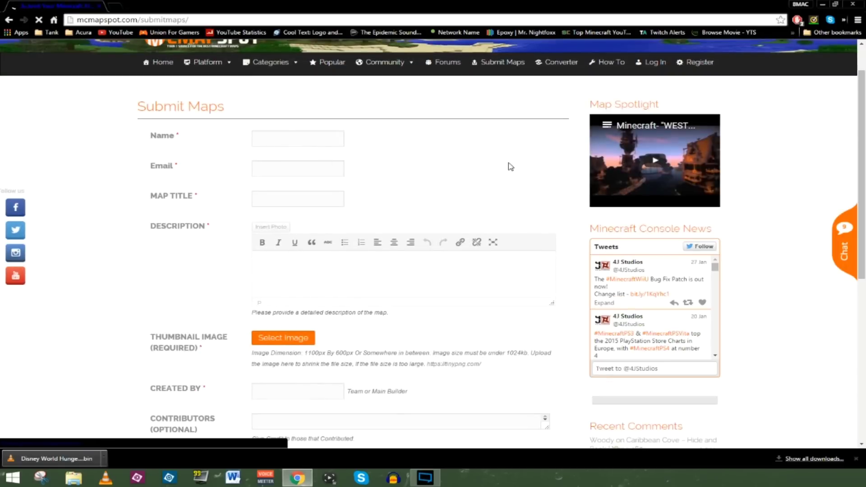
pyautogui.scroll(-1, 319, 216)
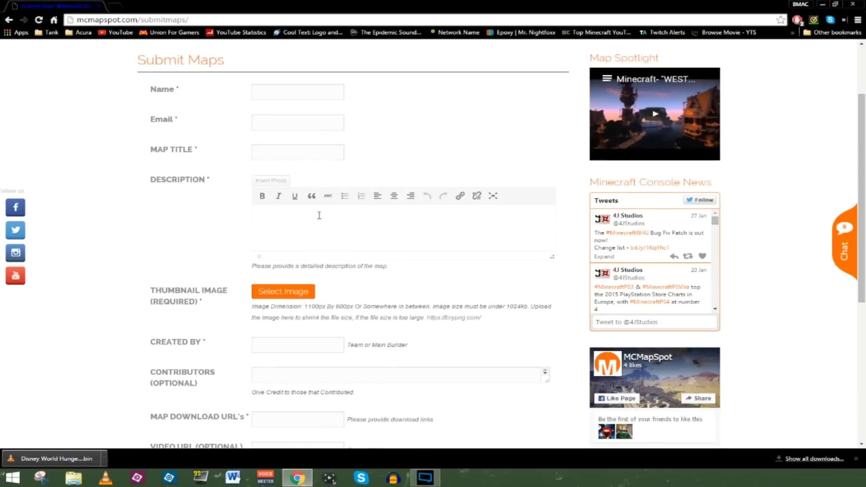
pyautogui.scroll(-1, 318, 215)
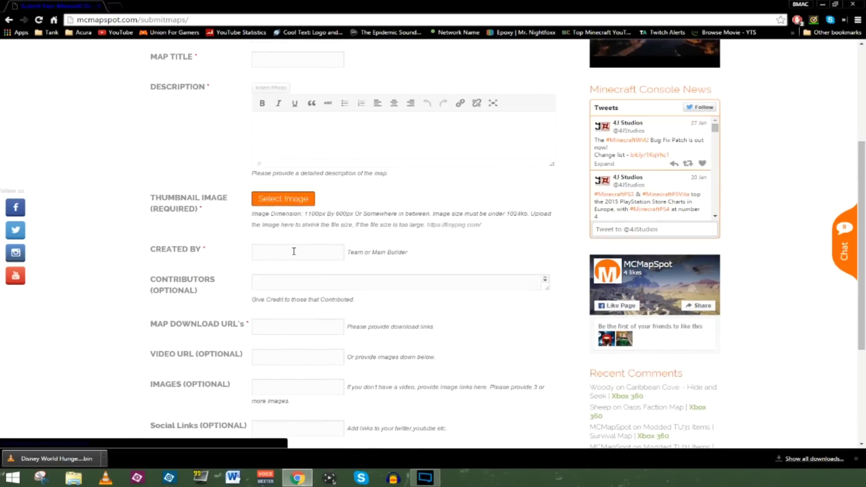
pyautogui.scroll(-3, 294, 251)
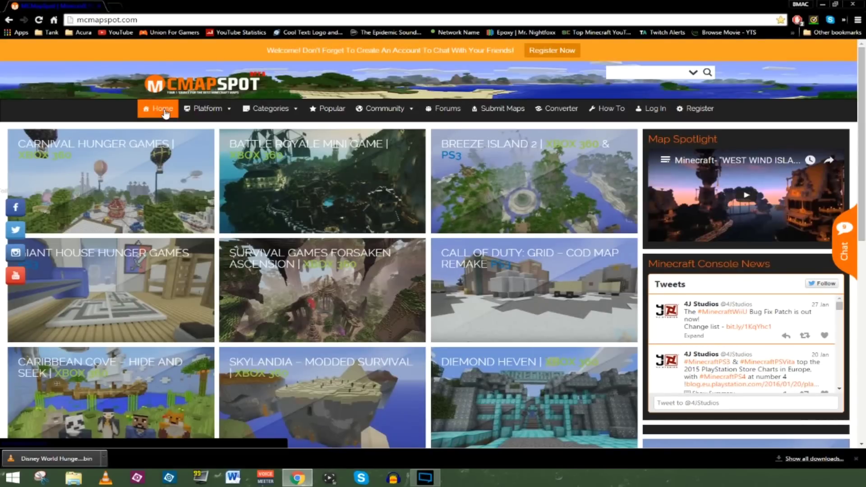
# Step: Visit the Register page, then move on to the Forums page
pyautogui.click(683, 117)
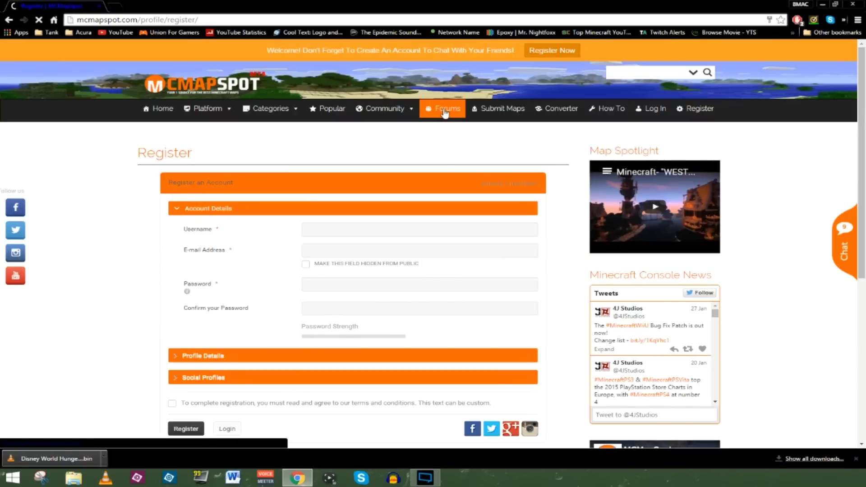
pyautogui.click(445, 114)
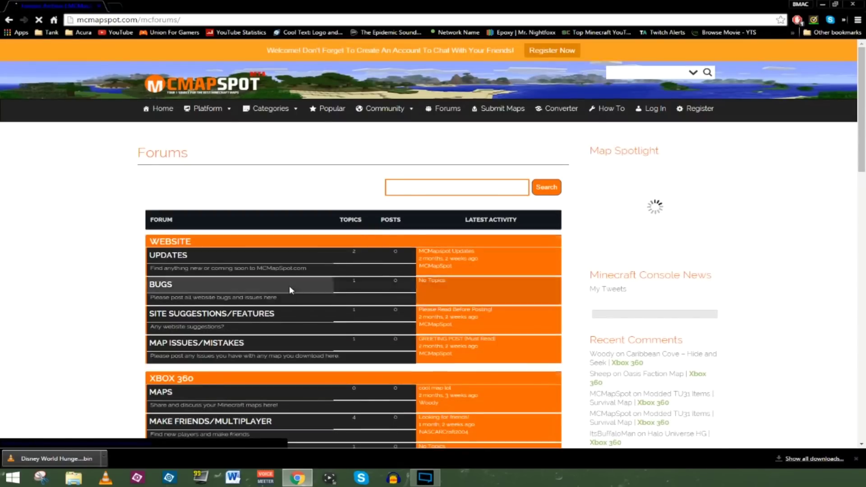
pyautogui.scroll(-2, 289, 285)
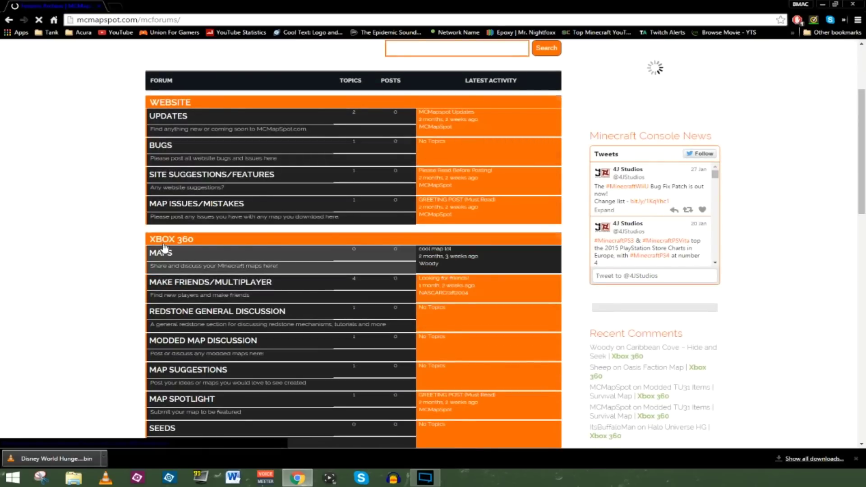
pyautogui.scroll(-3, 164, 256)
pyautogui.scroll(-1, 164, 251)
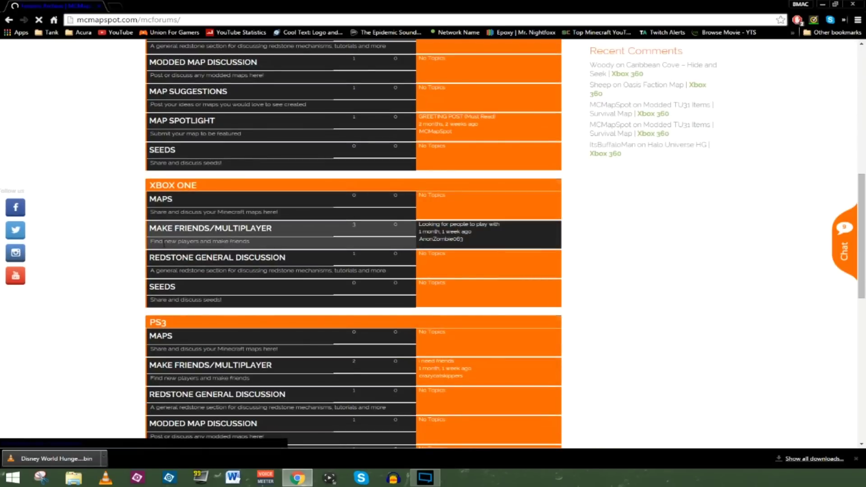
pyautogui.scroll(-1, 165, 248)
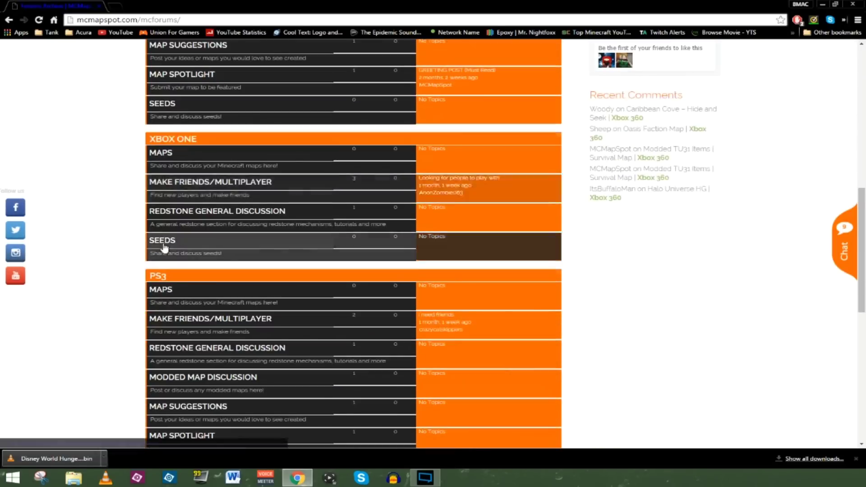
pyautogui.scroll(1, 165, 248)
pyautogui.scroll(2, 165, 248)
pyautogui.scroll(1, 175, 230)
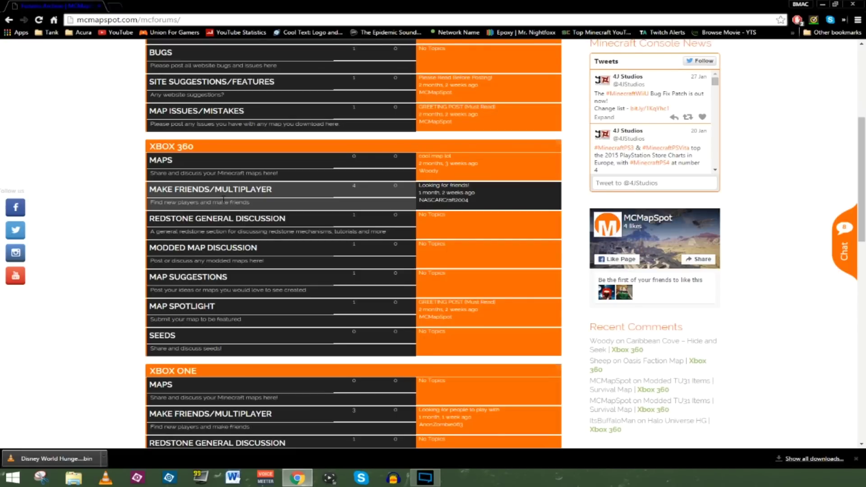
pyautogui.scroll(3, 223, 201)
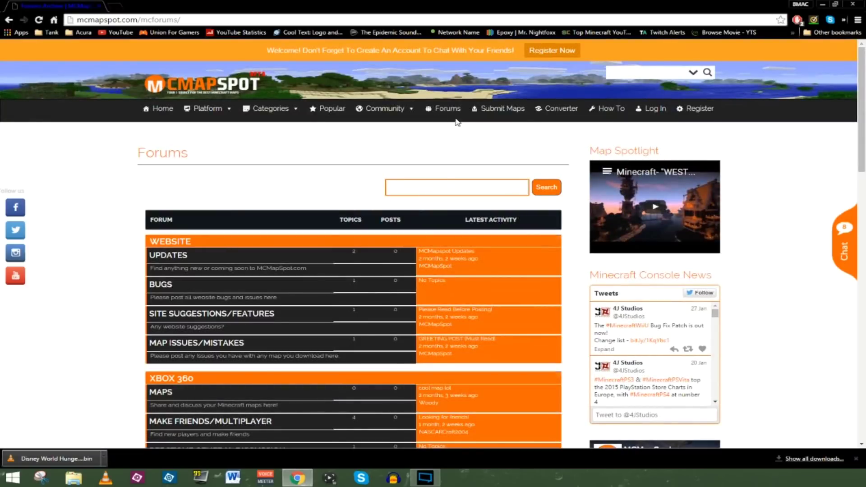
pyautogui.moveTo(384, 108)
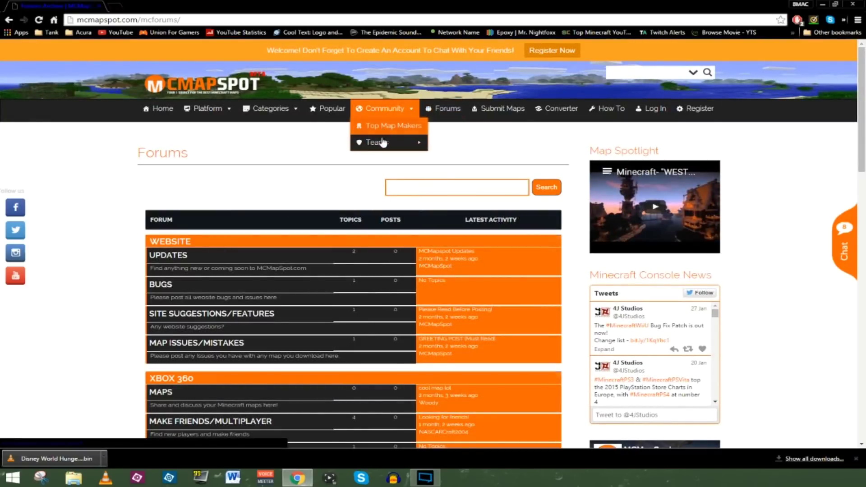
# Step: Go to the Xbox 360 Teams listing and view the Castle Crafters team profile
pyautogui.moveTo(376, 142)
pyautogui.click(434, 143)
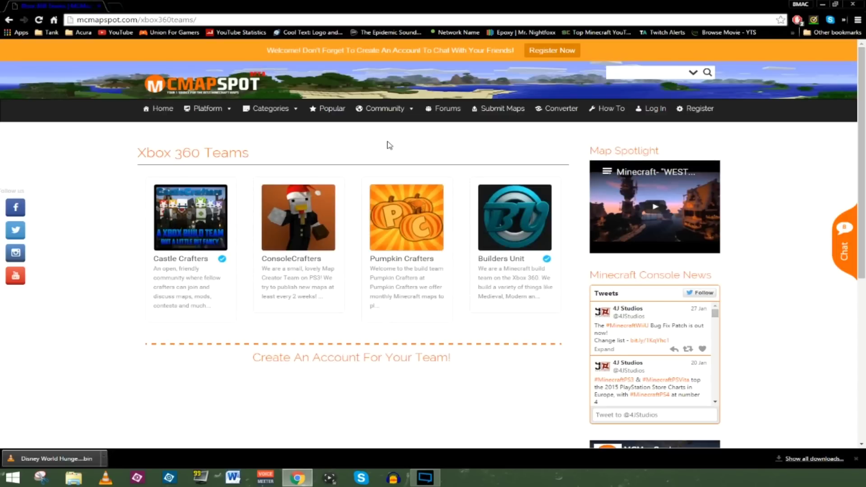
pyautogui.click(190, 245)
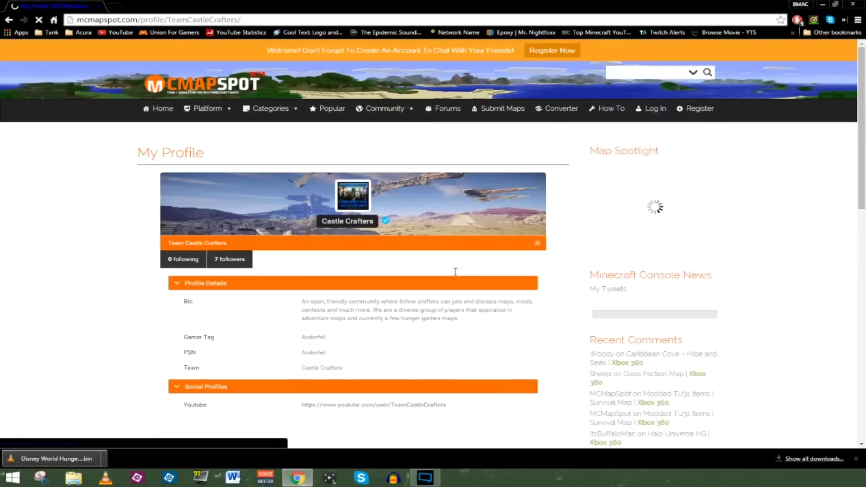
pyautogui.scroll(-2, 335, 217)
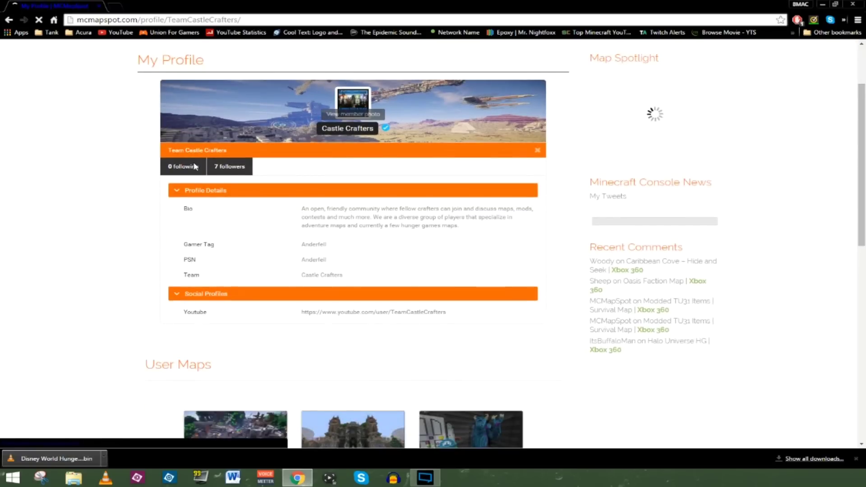
pyautogui.scroll(-4, 338, 209)
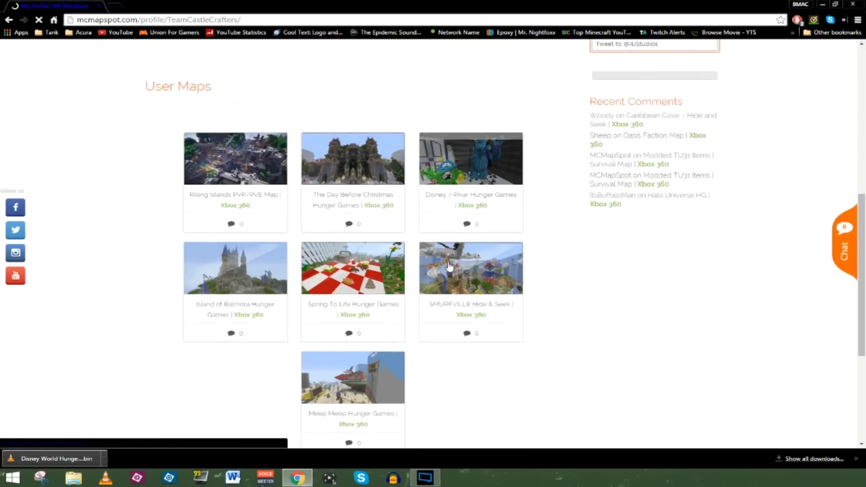
pyautogui.scroll(-1, 332, 354)
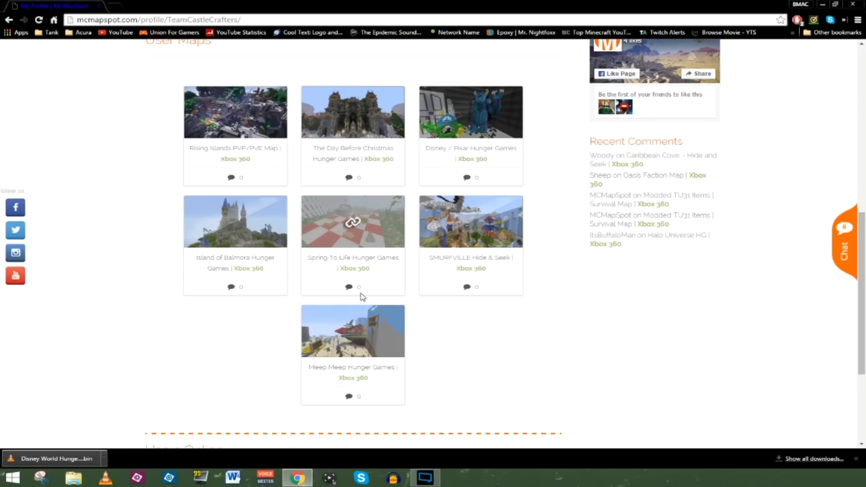
pyautogui.scroll(1, 365, 318)
pyautogui.scroll(3, 372, 342)
pyautogui.scroll(2, 372, 342)
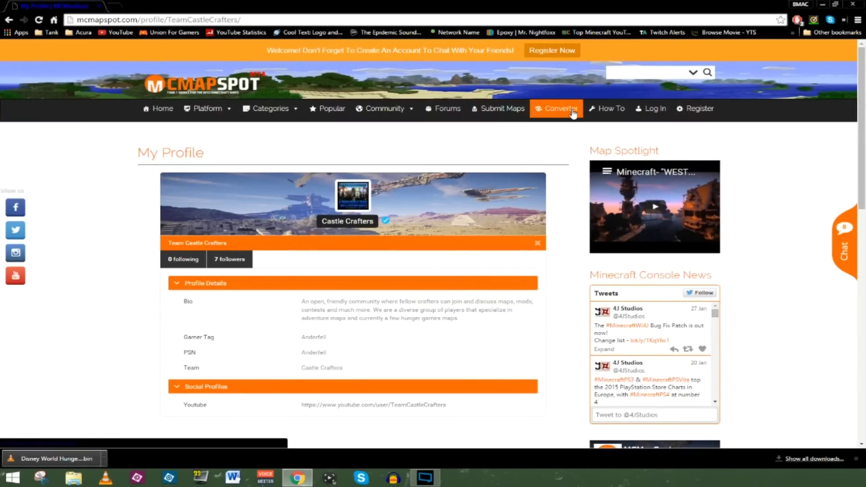
# Step: View How To videos and the Converter Download tab, then enter a username on Register
pyautogui.click(596, 112)
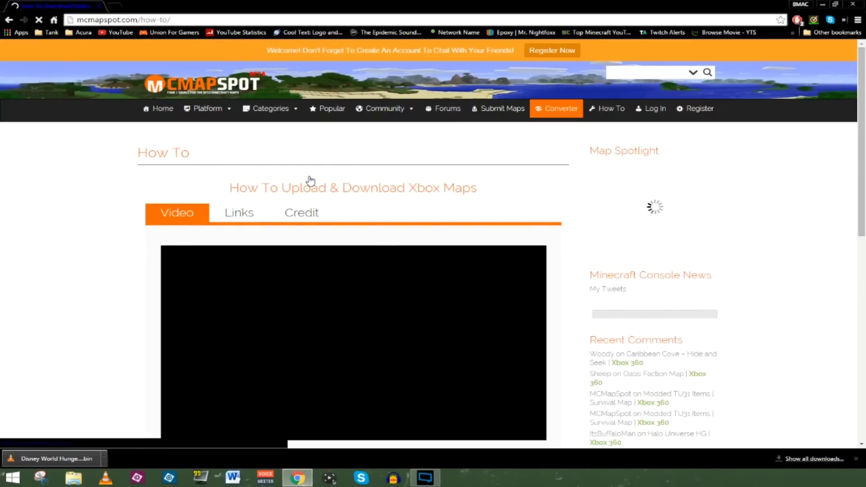
pyautogui.scroll(-2, 308, 180)
pyautogui.scroll(-1, 308, 179)
pyautogui.scroll(-2, 310, 180)
pyautogui.scroll(-1, 311, 183)
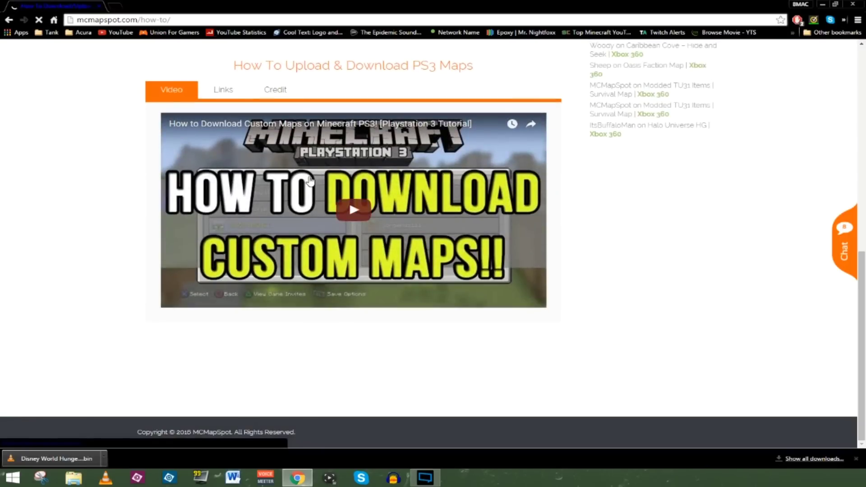
pyautogui.scroll(3, 315, 199)
pyautogui.scroll(1, 315, 198)
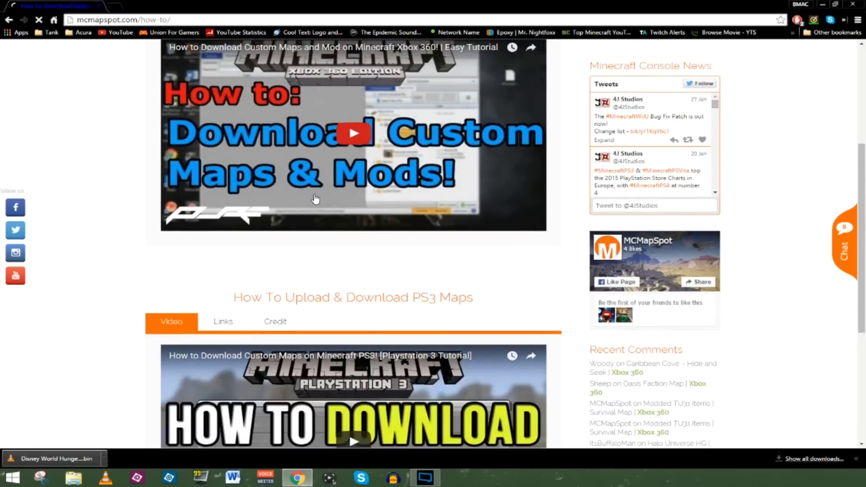
pyautogui.scroll(3, 284, 207)
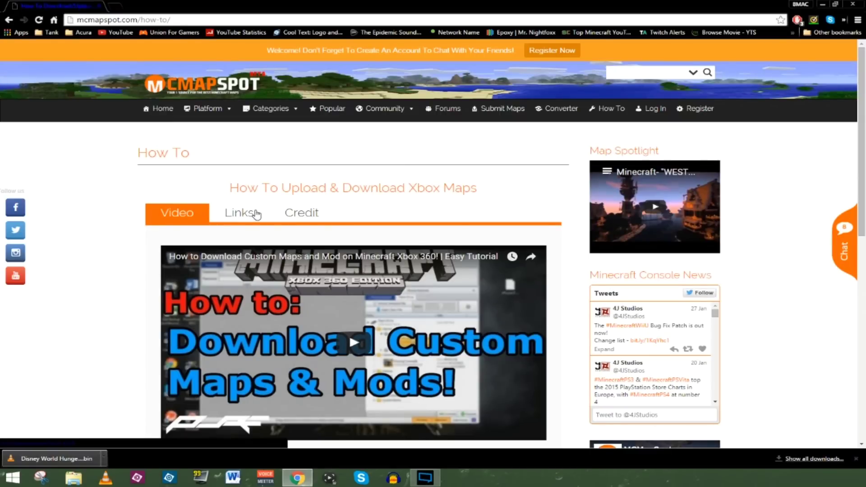
pyautogui.scroll(-1, 433, 219)
pyautogui.scroll(-3, 435, 219)
pyautogui.scroll(-1, 437, 226)
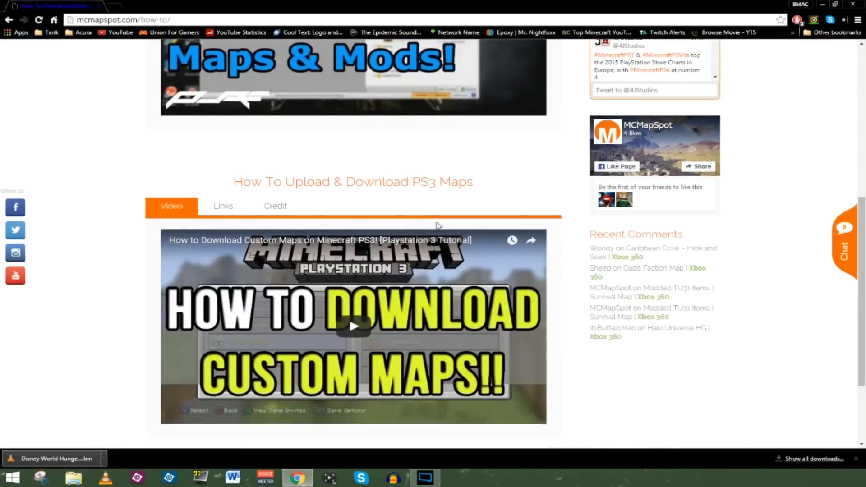
pyautogui.scroll(5, 437, 225)
pyautogui.click(548, 119)
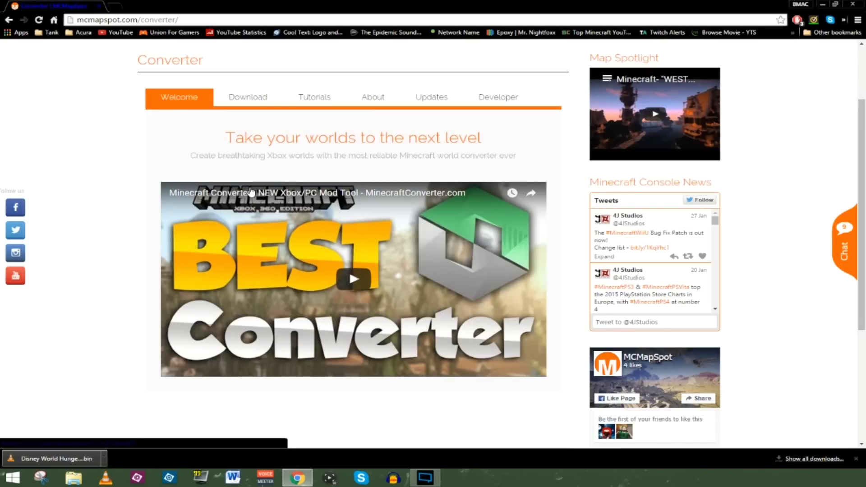
pyautogui.scroll(2, 250, 193)
pyautogui.click(250, 190)
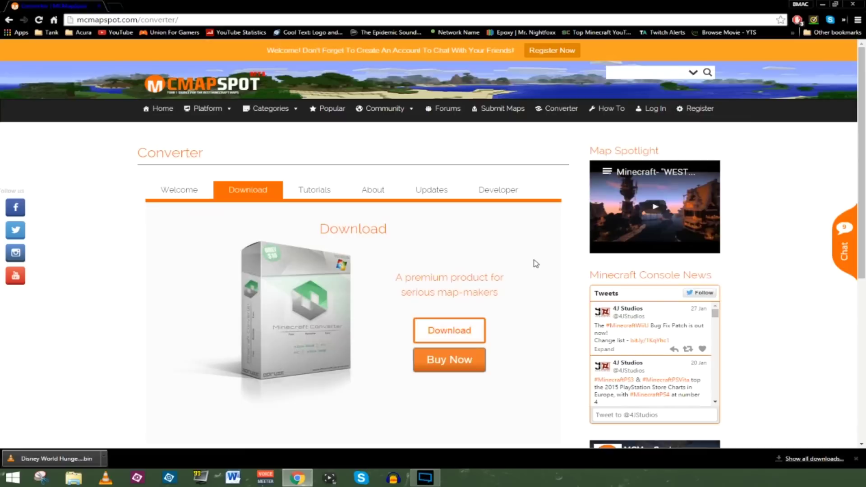
pyautogui.click(703, 115)
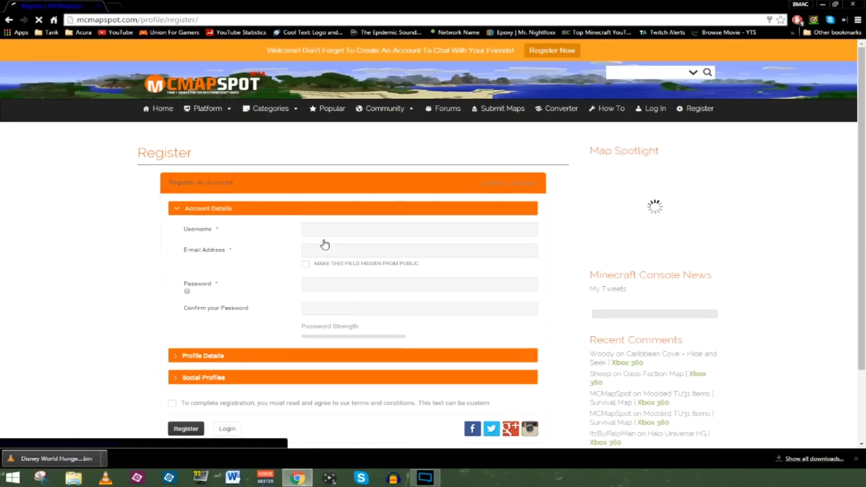
pyautogui.click(395, 230)
pyautogui.write('mm')
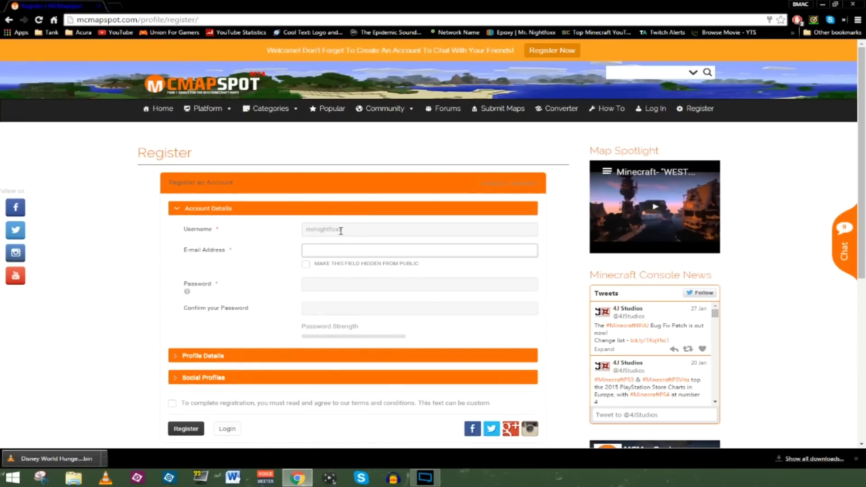